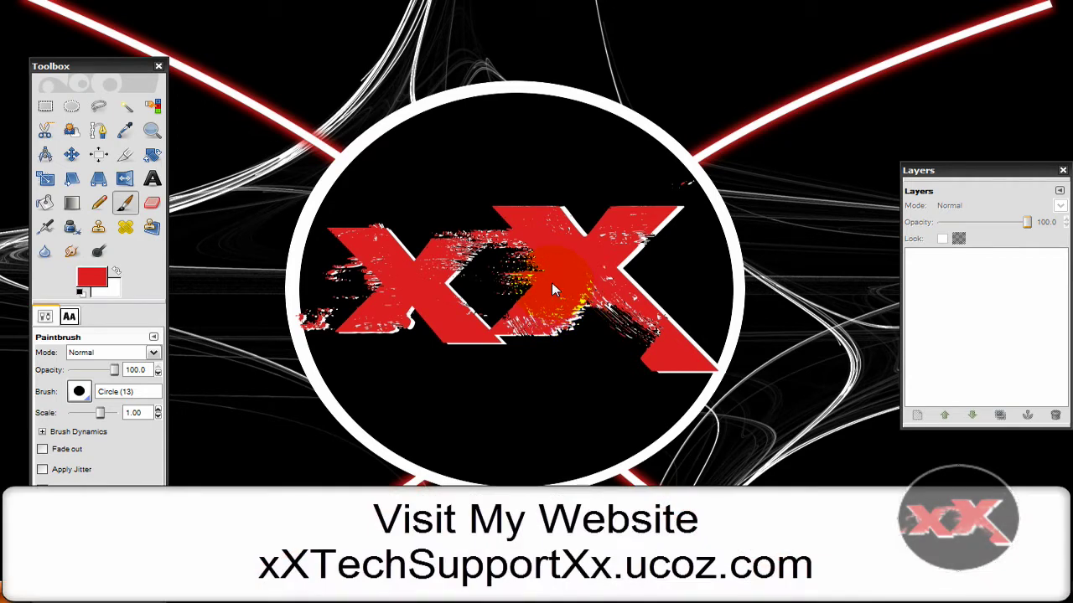
Step: Bring GIMP to the front and start a new image from the File menu
{"action": "mouse_move", "coordinate": [551, 279]}
{"action": "left_mouse_down"}
{"action": "mouse_move", "coordinate": [573, 315]}
{"action": "mouse_move", "coordinate": [577, 295]}
{"action": "left_mouse_up"}
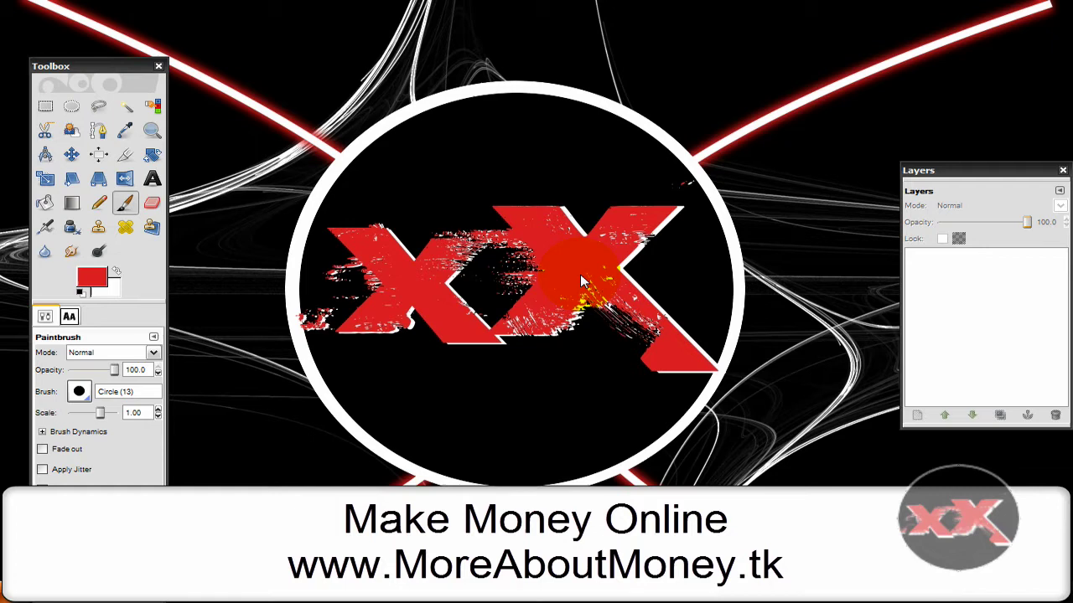
{"action": "left_click_drag", "start_coordinate": [580, 274], "coordinate": [588, 245]}
{"action": "left_click_drag", "start_coordinate": [543, 244], "coordinate": [499, 266]}
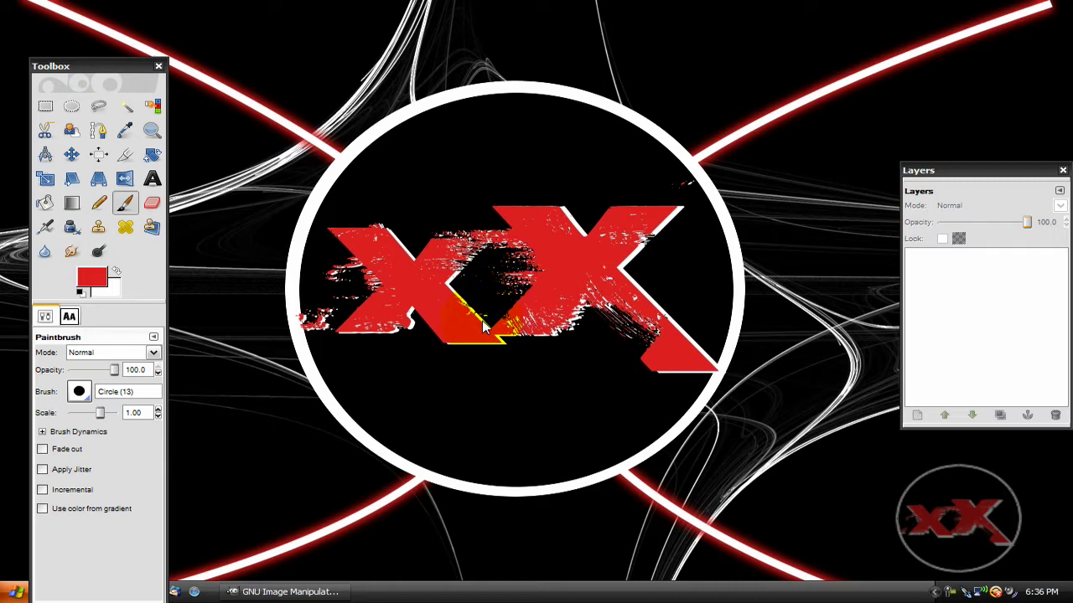
{"action": "left_click", "coordinate": [281, 592]}
{"action": "left_click", "coordinate": [13, 27]}
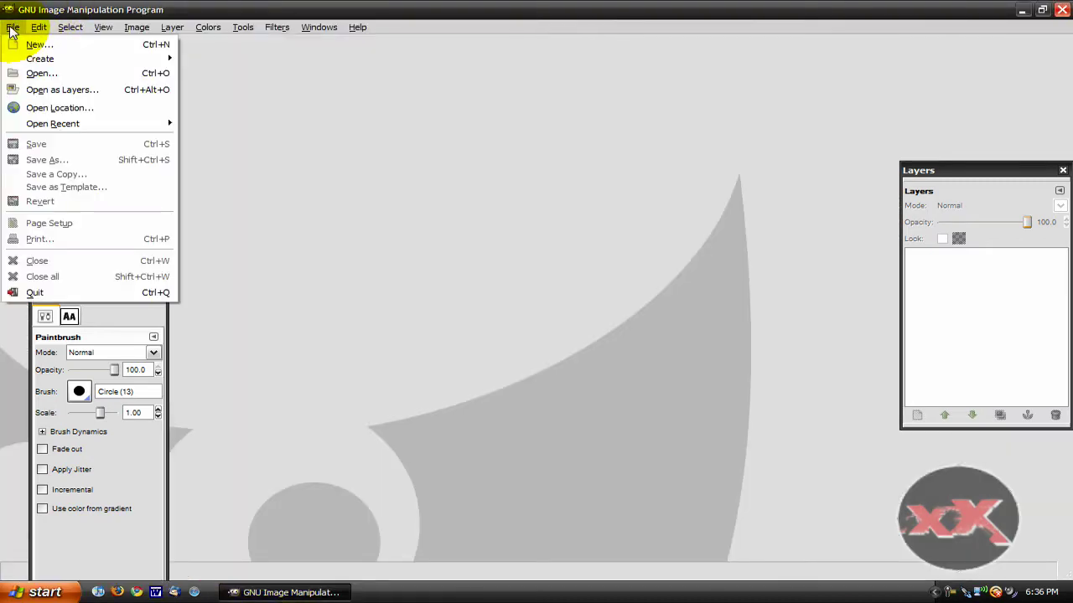
{"action": "left_click", "coordinate": [29, 41]}
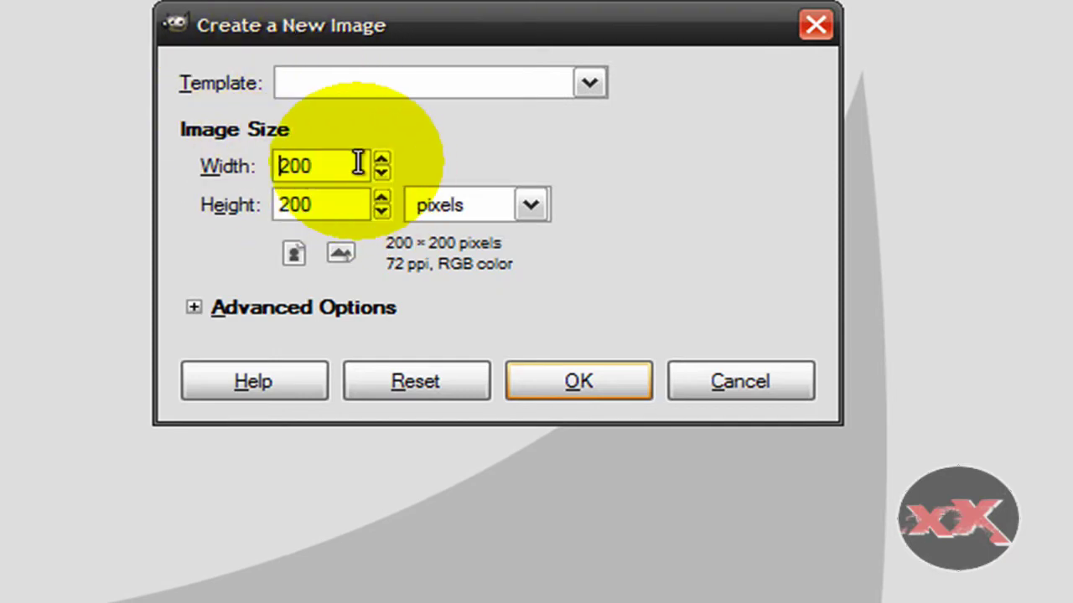
Step: Keep the canvas at 200×200 pixels, set Fill with to Transparency, and create it
{"action": "left_click_drag", "start_coordinate": [356, 163], "coordinate": [263, 172]}
{"action": "left_click", "coordinate": [328, 206]}
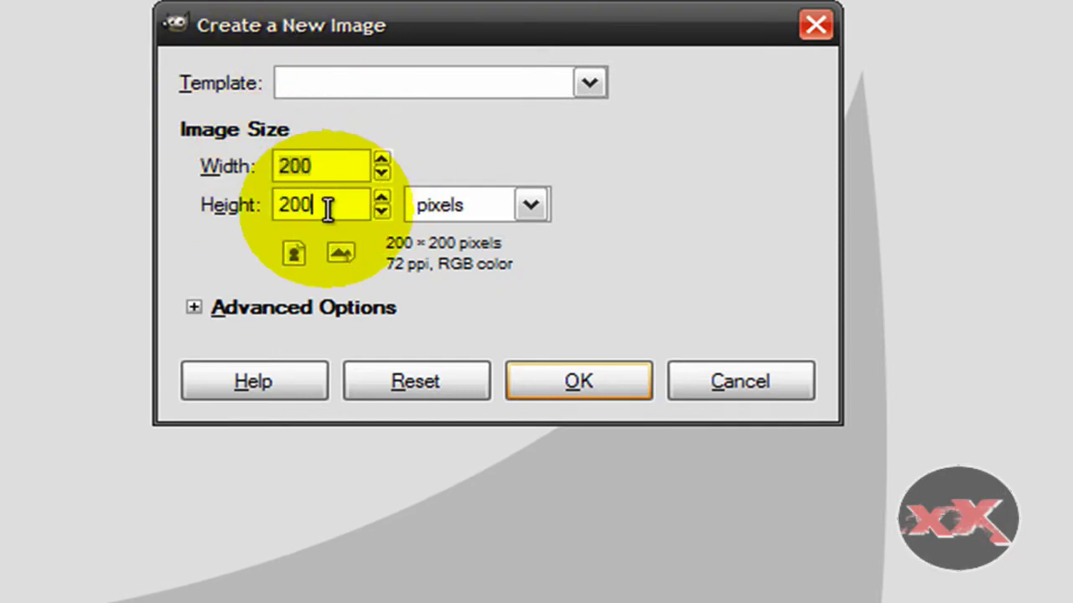
{"action": "double_click", "coordinate": [328, 206]}
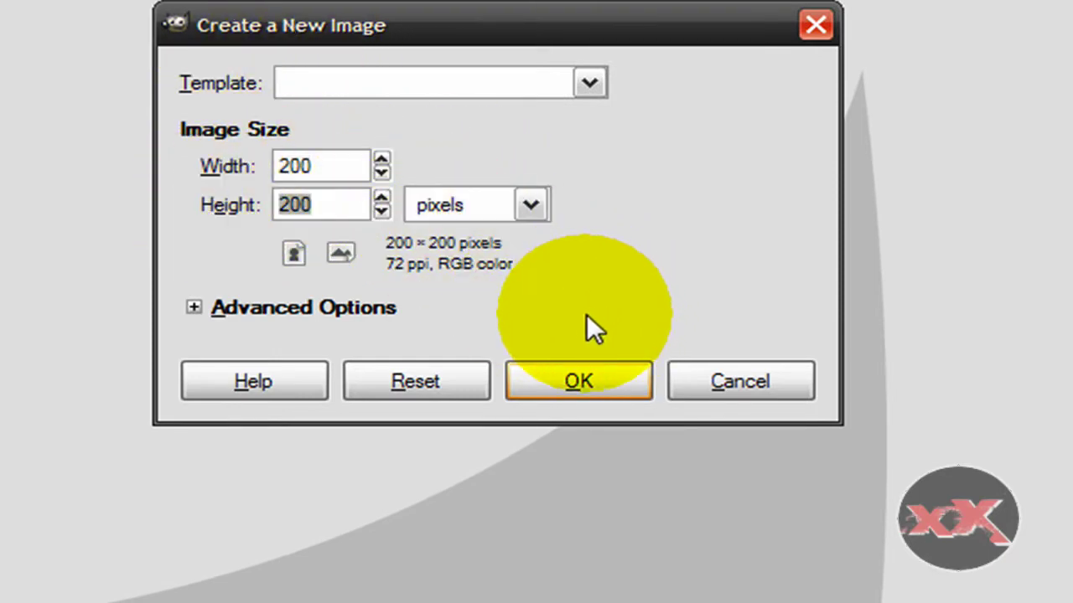
{"action": "left_click", "coordinate": [197, 306]}
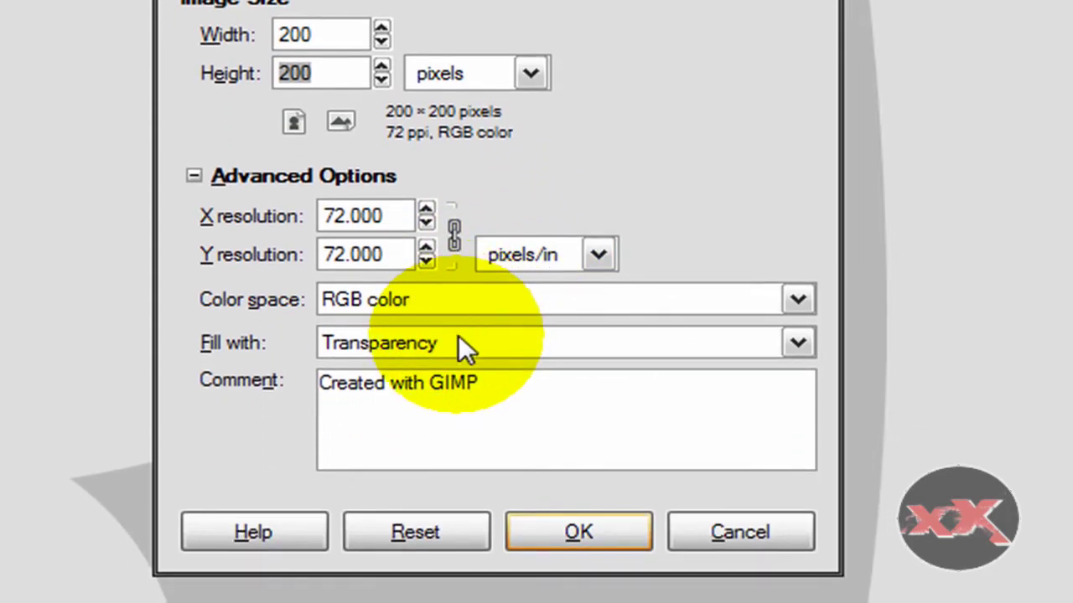
{"action": "left_click", "coordinate": [446, 346]}
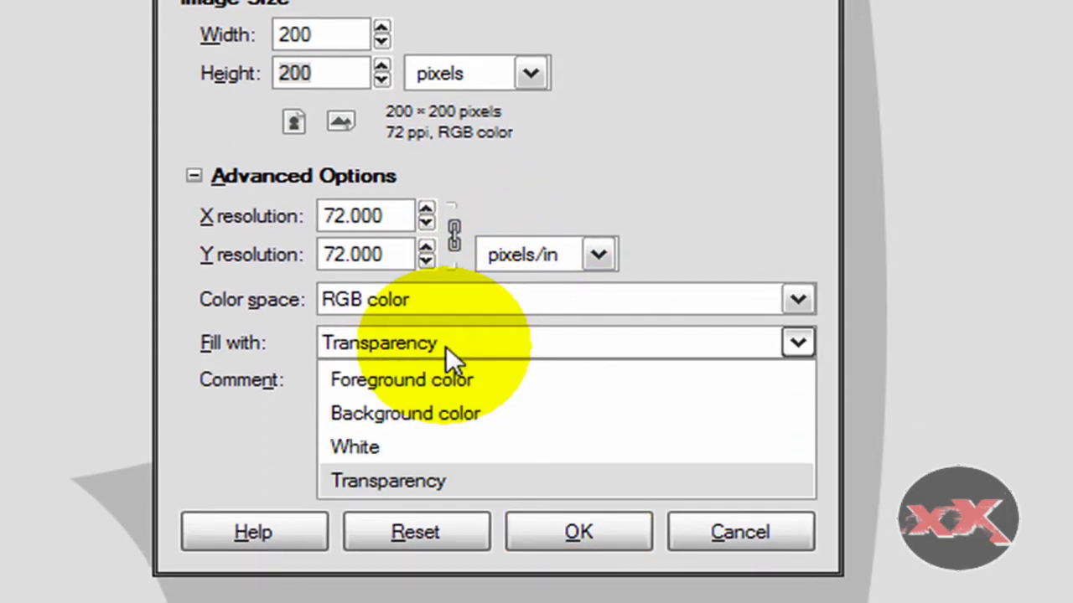
{"action": "left_click", "coordinate": [390, 478]}
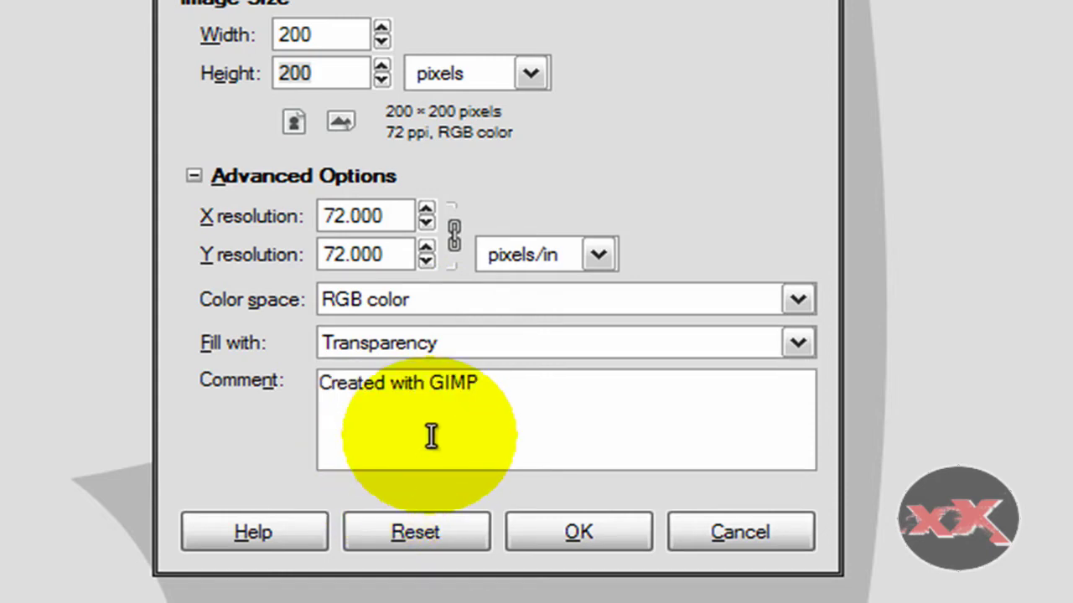
{"action": "left_click", "coordinate": [563, 526]}
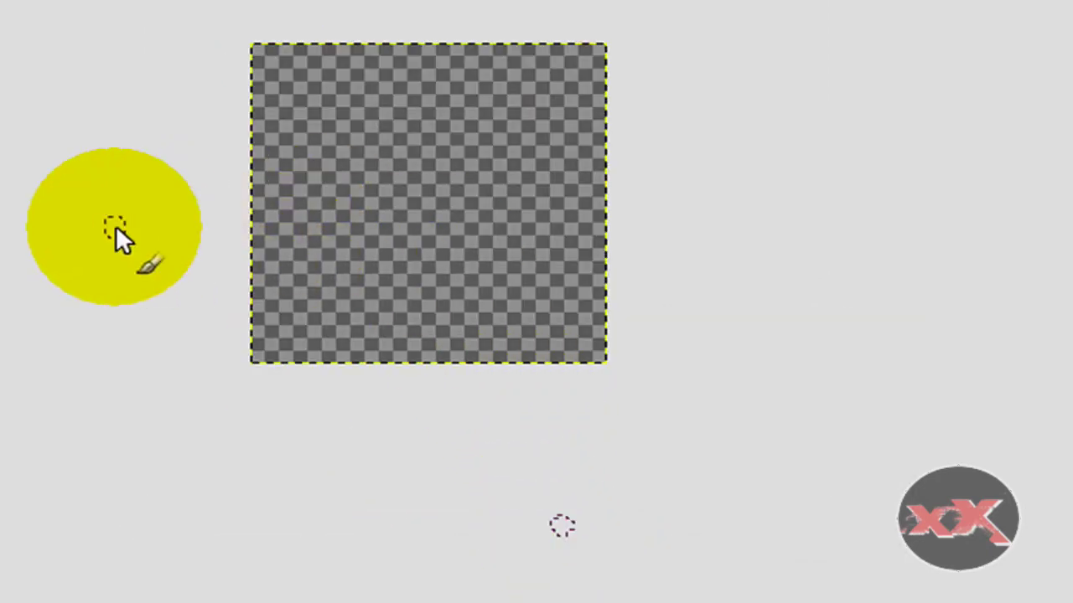
Step: Draw an elliptical selection spanning the whole canvas and make black the foreground colour
{"action": "left_click", "coordinate": [125, 225]}
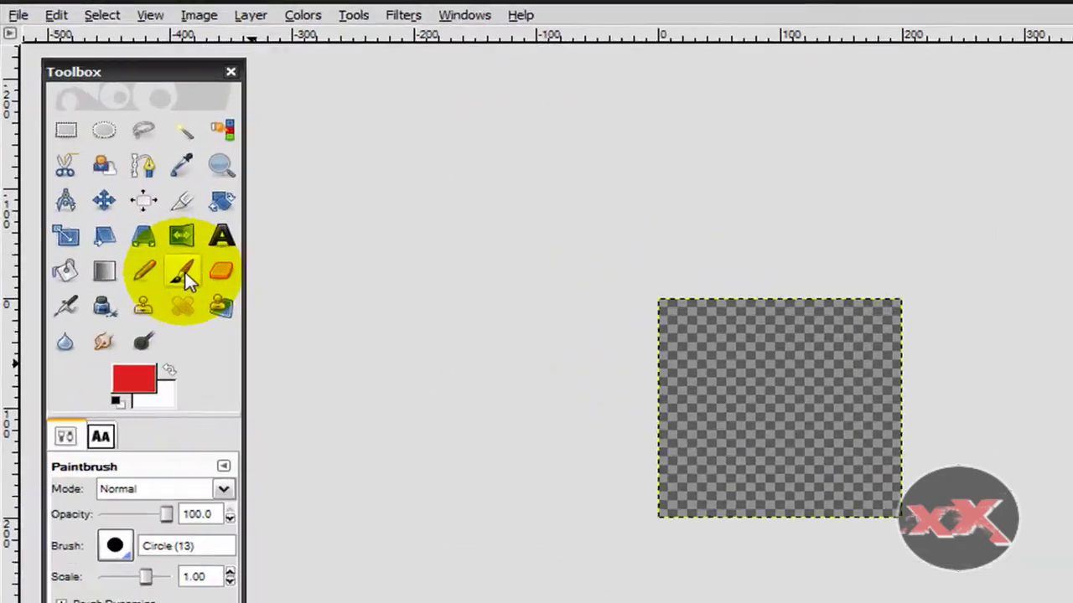
{"action": "left_click", "coordinate": [104, 130]}
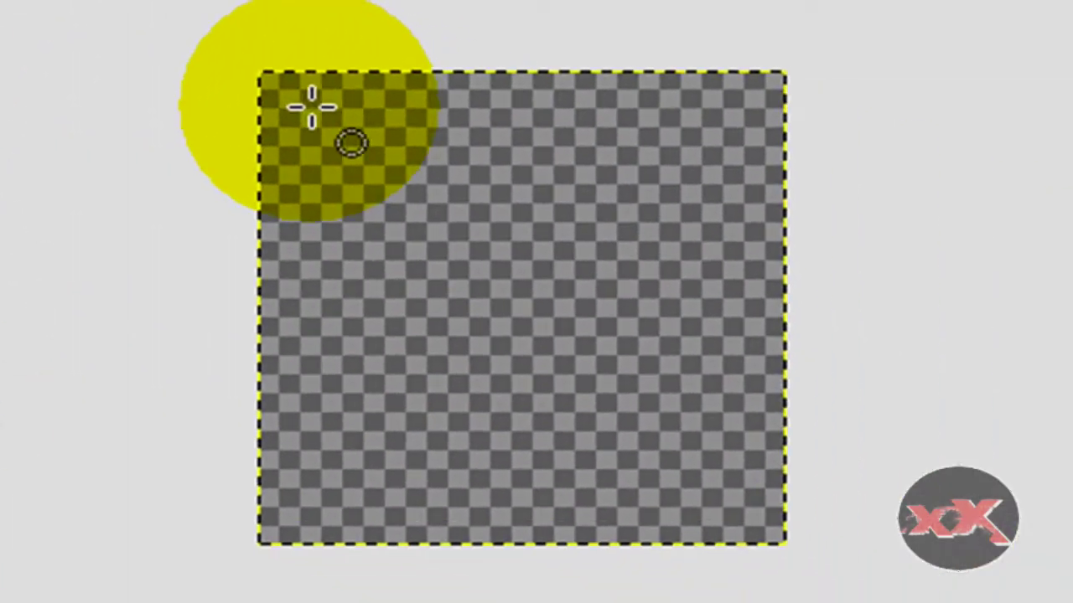
{"action": "left_click_drag", "start_coordinate": [311, 103], "coordinate": [777, 536]}
{"action": "left_click_drag", "start_coordinate": [335, 147], "coordinate": [305, 137]}
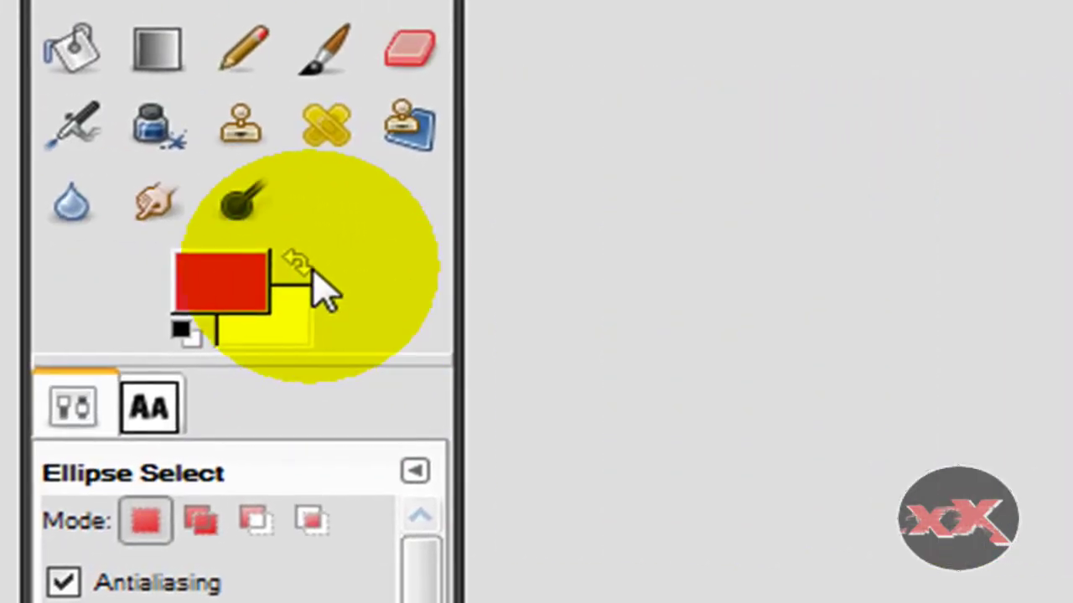
{"action": "left_click", "coordinate": [316, 269]}
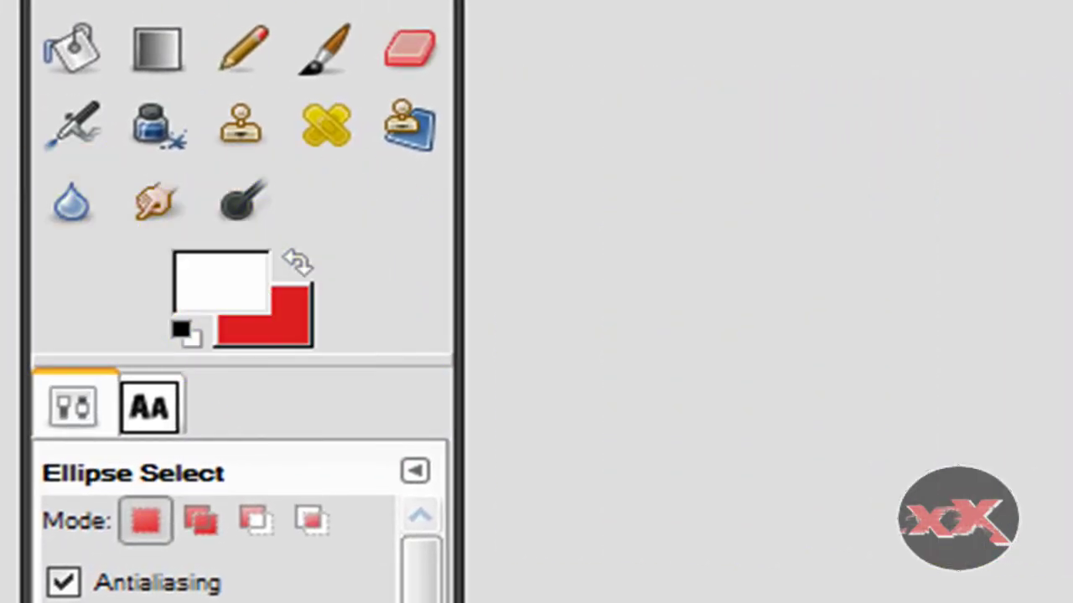
{"action": "left_click_drag", "start_coordinate": [180, 328], "coordinate": [191, 254]}
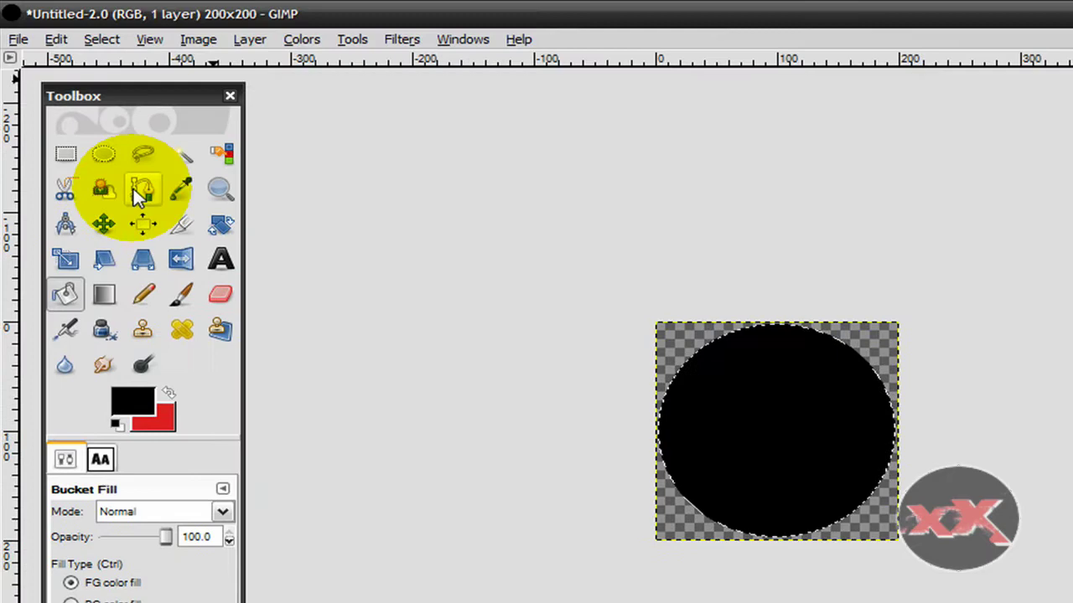
Step: Add a new transparent layer
{"action": "left_click", "coordinate": [248, 39]}
{"action": "left_click", "coordinate": [260, 64]}
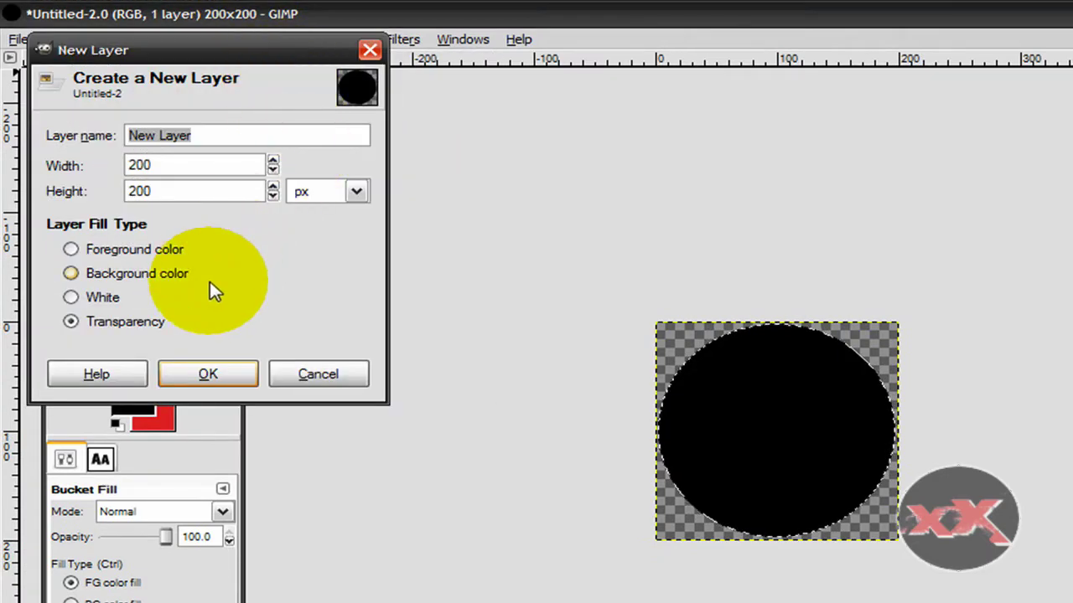
{"action": "left_click", "coordinate": [205, 377]}
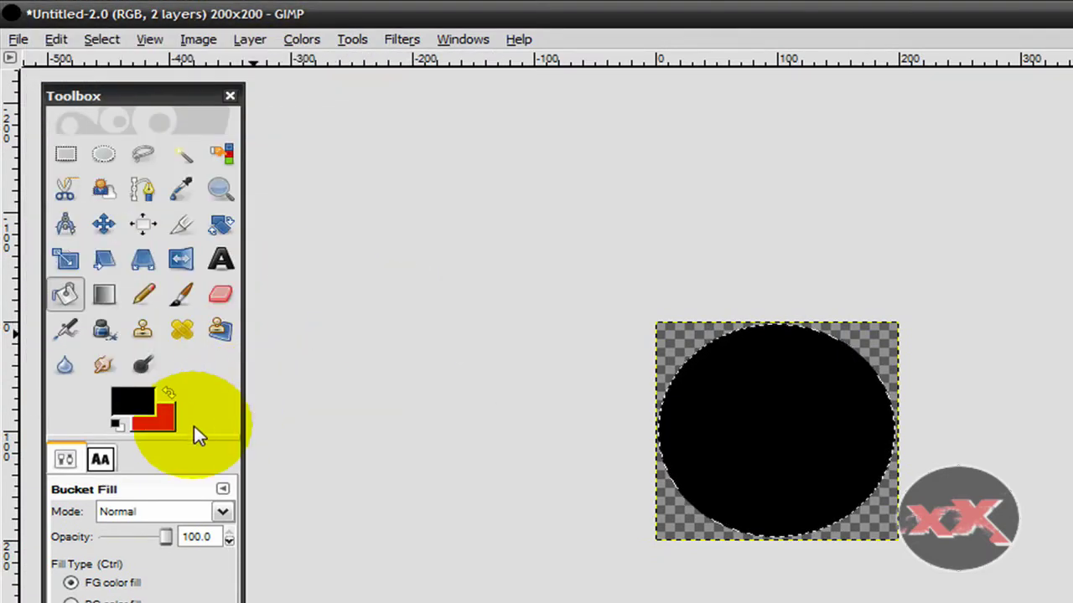
Step: Select a slightly smaller circle inside the black disc and bucket-fill it with red
{"action": "left_click", "coordinate": [170, 400]}
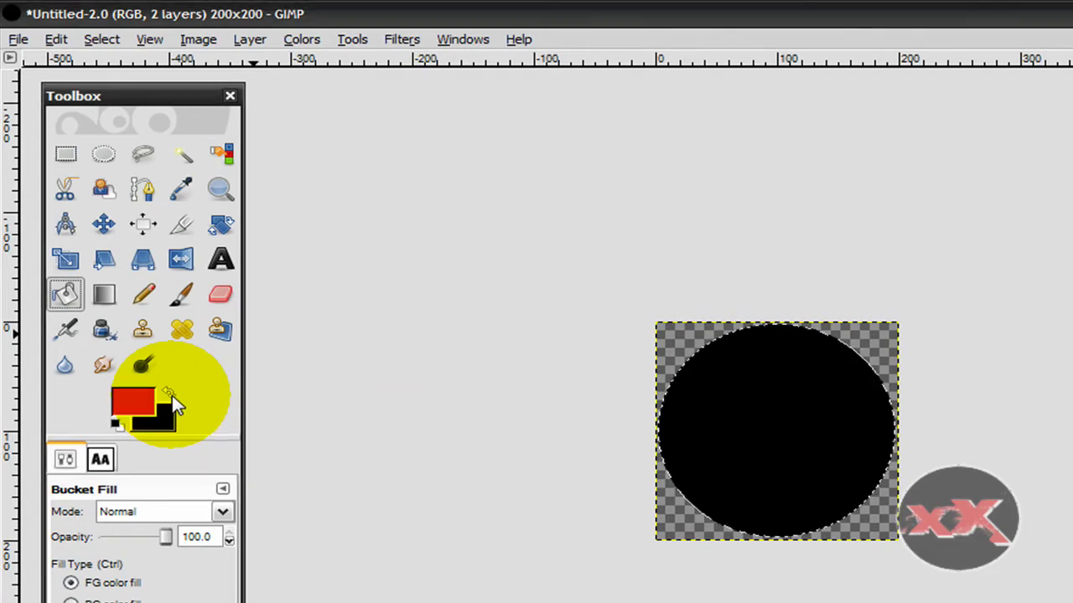
{"action": "left_click", "coordinate": [103, 154]}
{"action": "left_click_drag", "start_coordinate": [687, 343], "coordinate": [710, 379]}
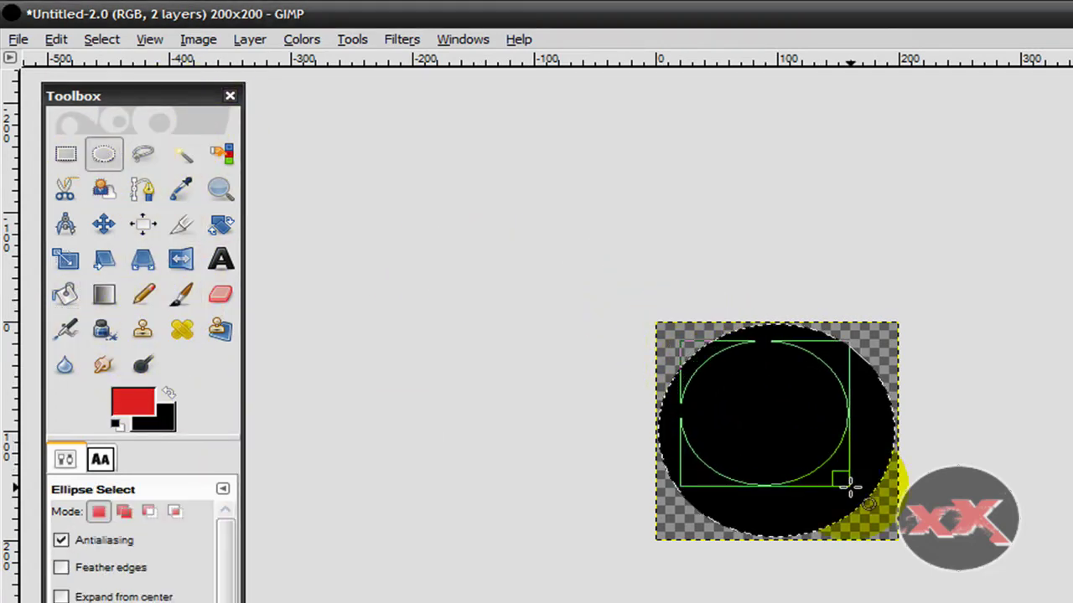
{"action": "left_click_drag", "start_coordinate": [880, 520], "coordinate": [880, 520]}
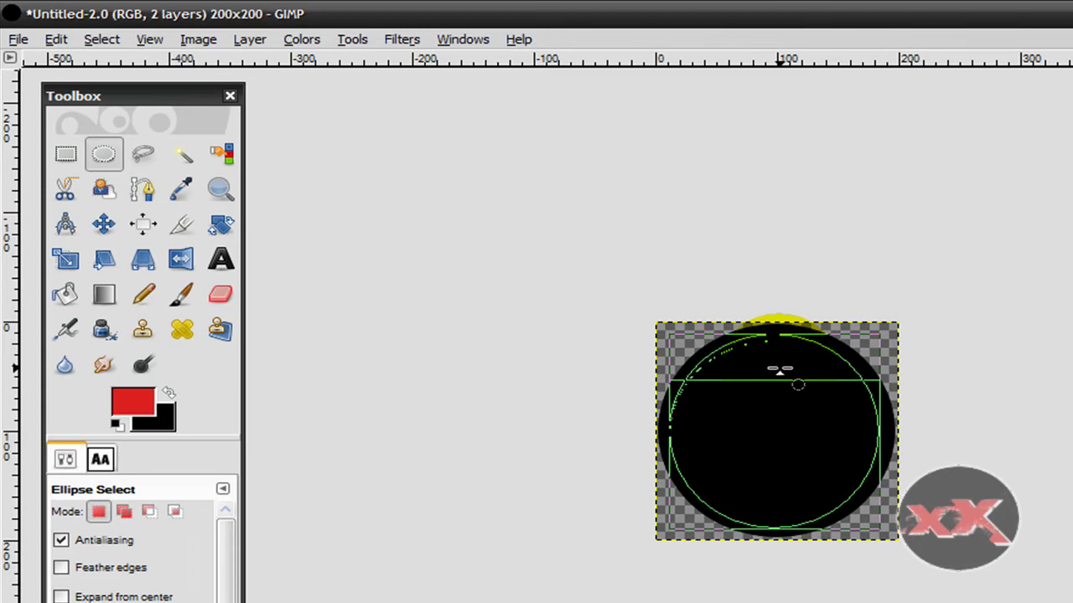
{"action": "left_click", "coordinate": [910, 410]}
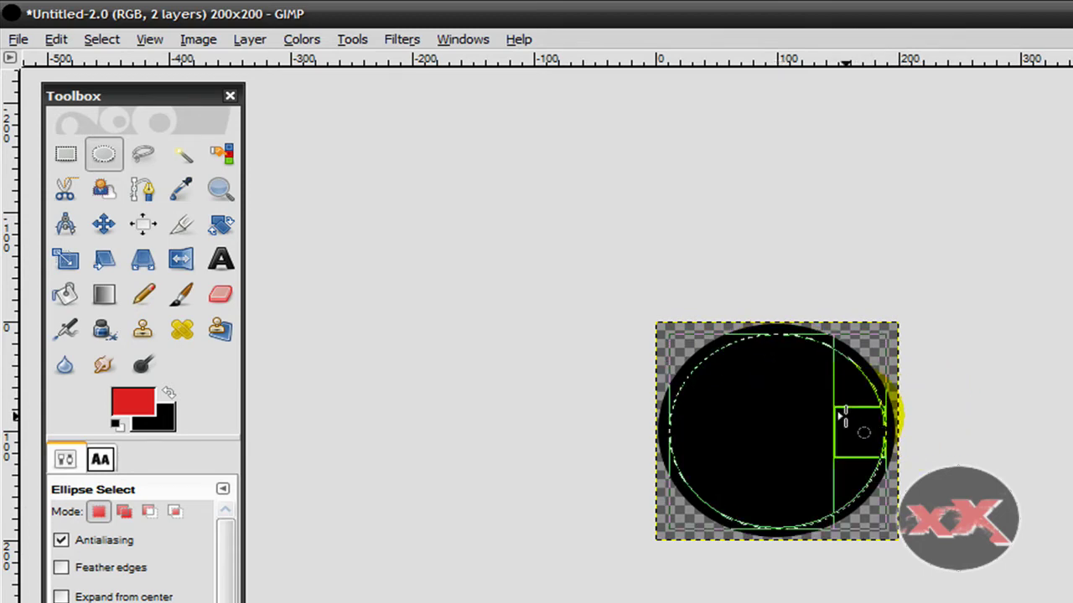
{"action": "left_click", "coordinate": [65, 294]}
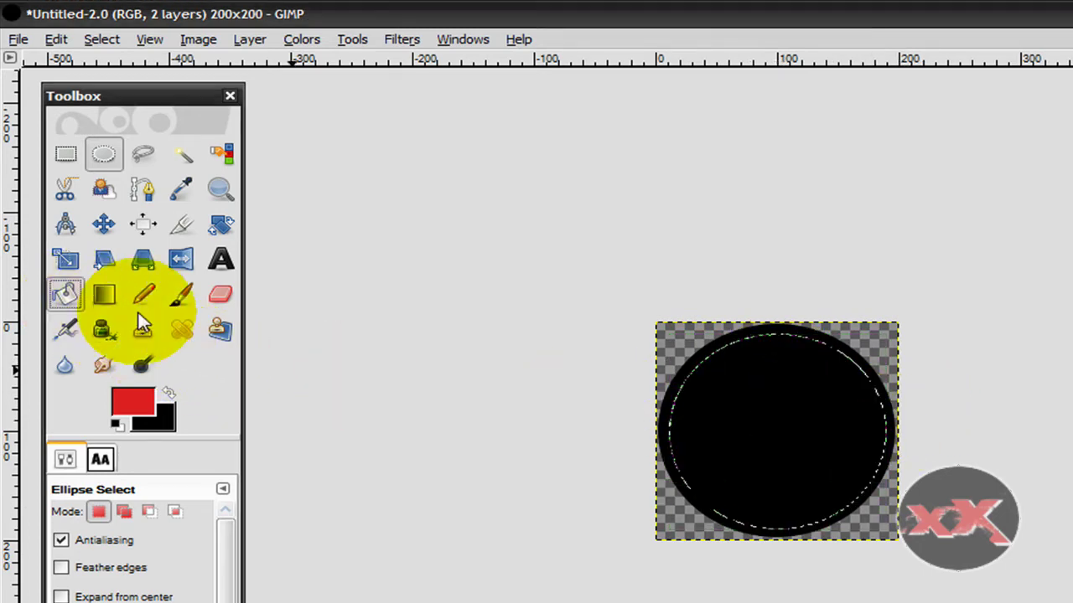
{"action": "left_click", "coordinate": [748, 435]}
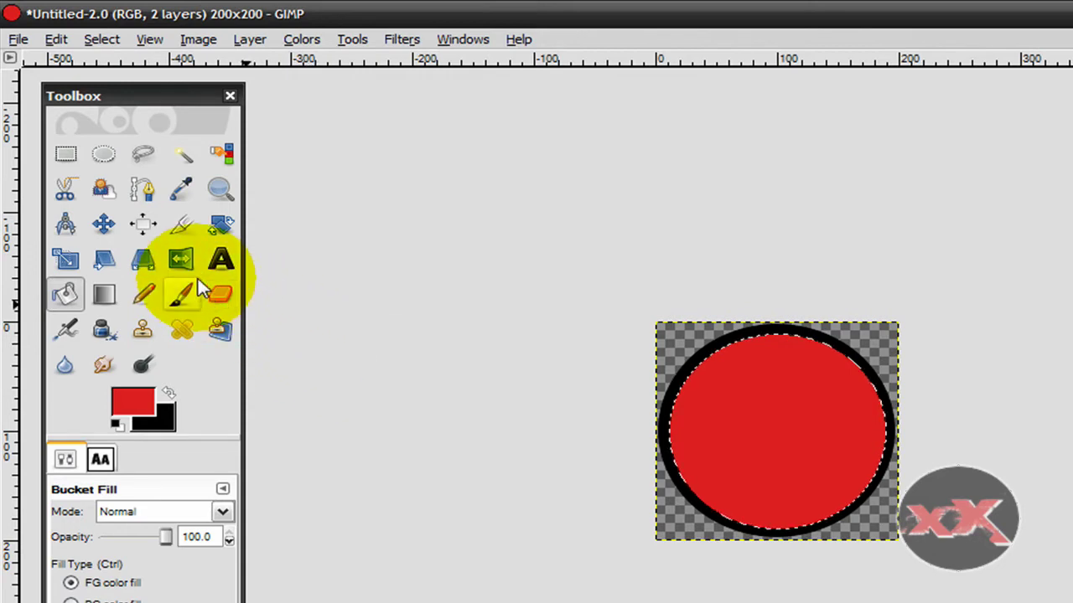
{"action": "left_click", "coordinate": [221, 262]}
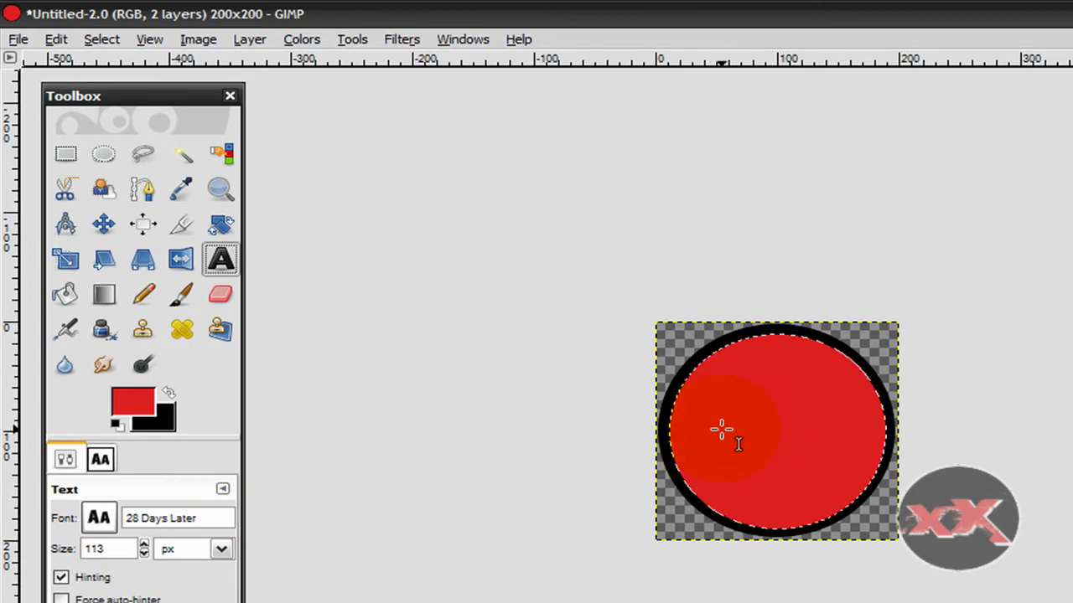
Step: Hide and restore the docks with Tab to check the black 'xX' lettering on the red circle
{"action": "key", "text": "Tab"}
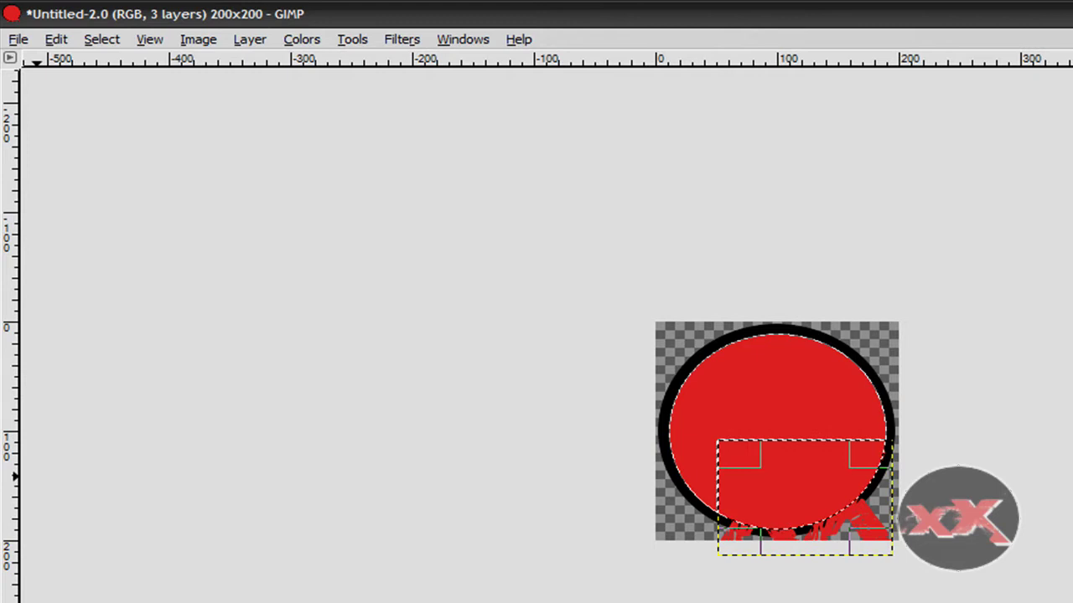
{"action": "key", "text": "Tab"}
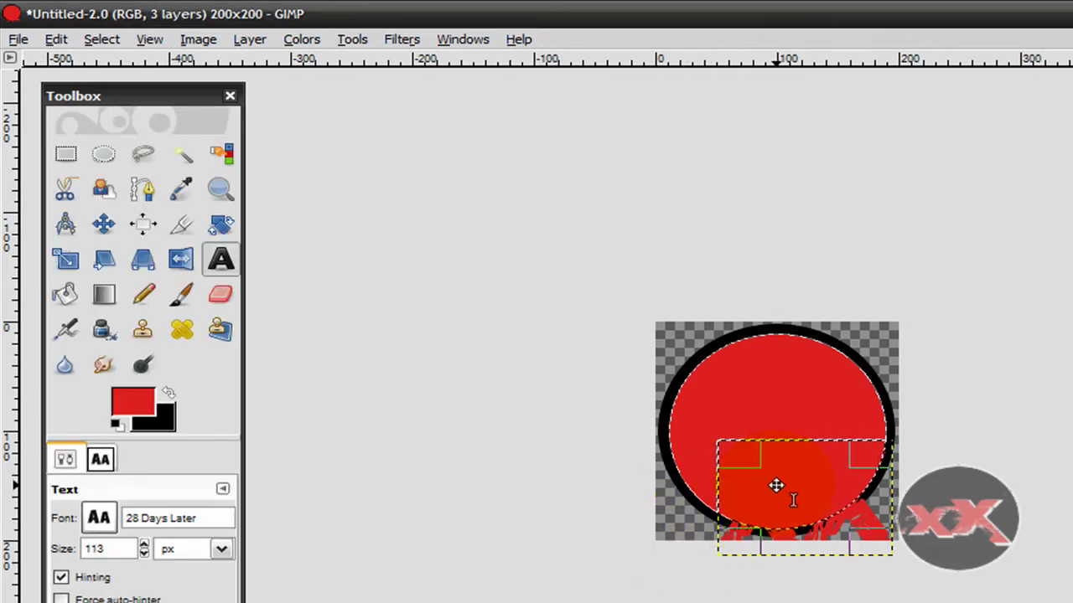
{"action": "key", "text": "Tab"}
{"action": "left_click", "coordinate": [89, 455]}
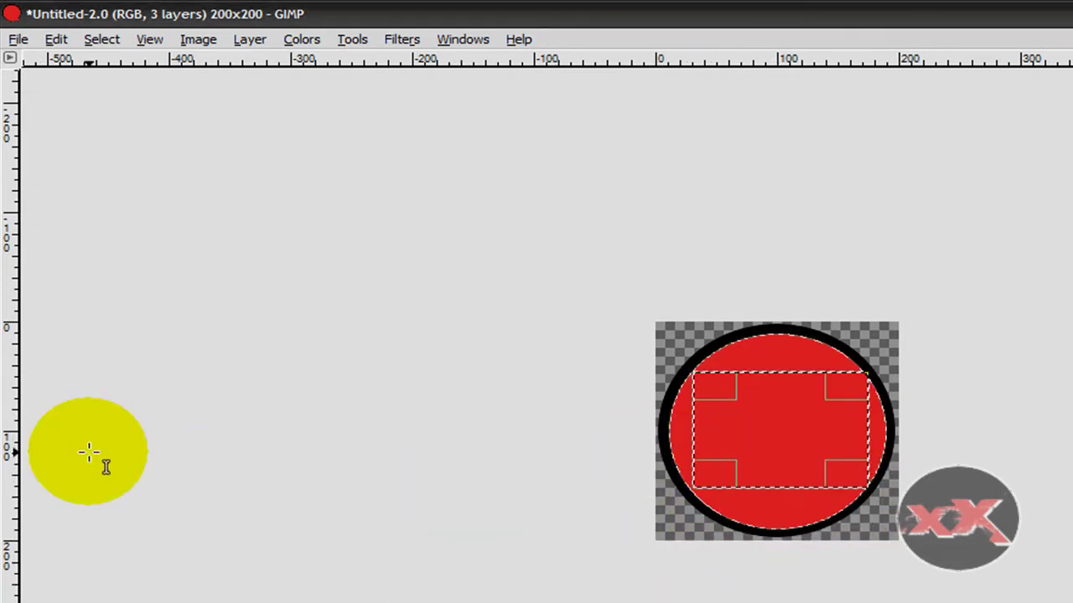
{"action": "key", "text": "Tab"}
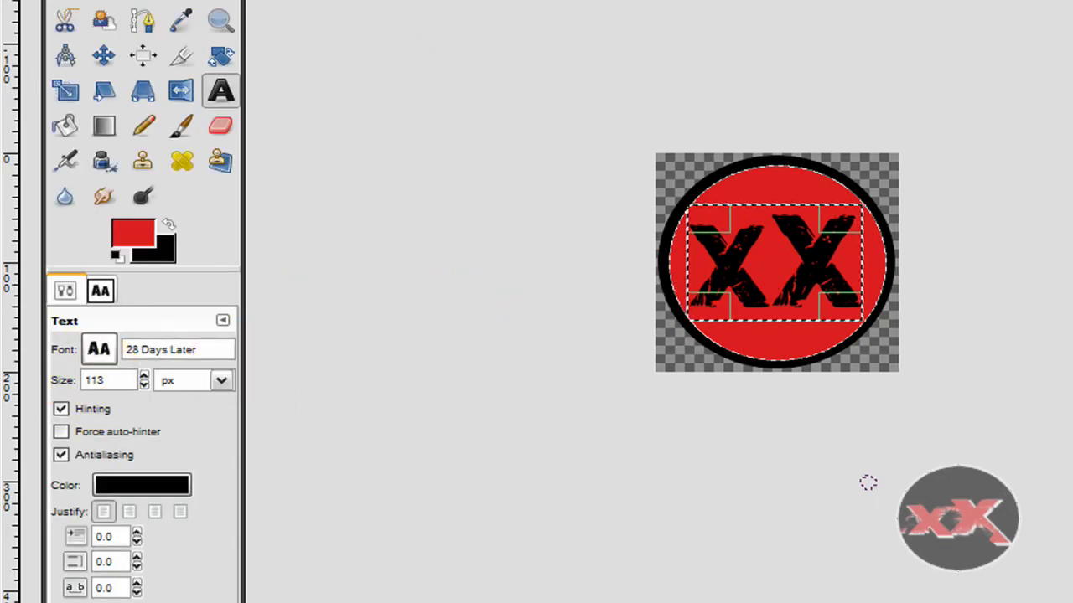
{"action": "left_click", "coordinate": [33, 0]}
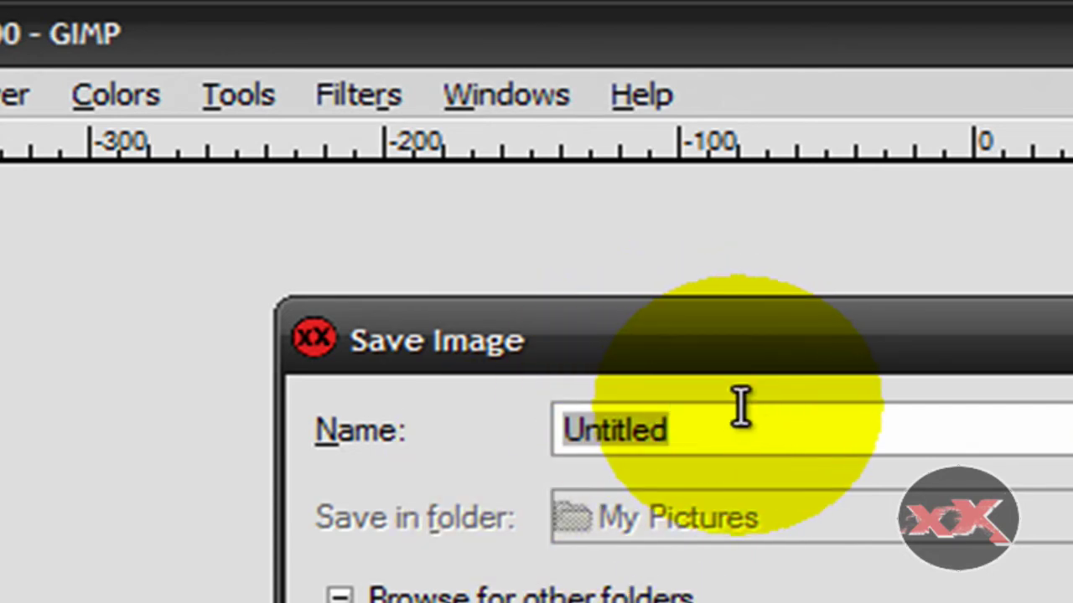
Step: Name the file 'Youtube Video Watermark.xcf' in My Pictures and save it
{"action": "type", "text": "Youtube Video Watermark.xcf"}
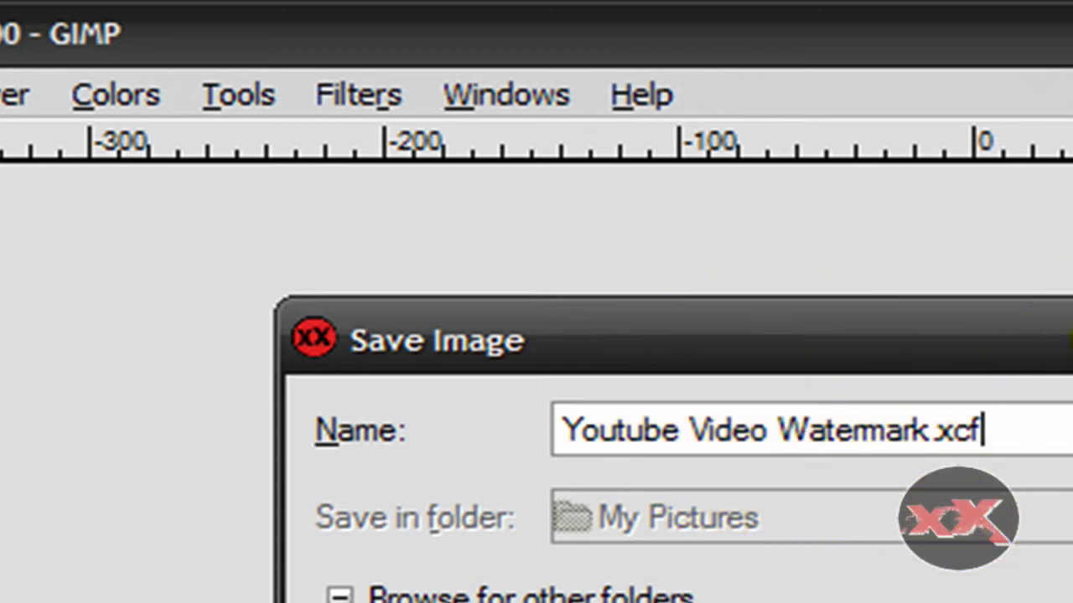
{"action": "left_click_drag", "start_coordinate": [1069, 340], "coordinate": [1035, 301]}
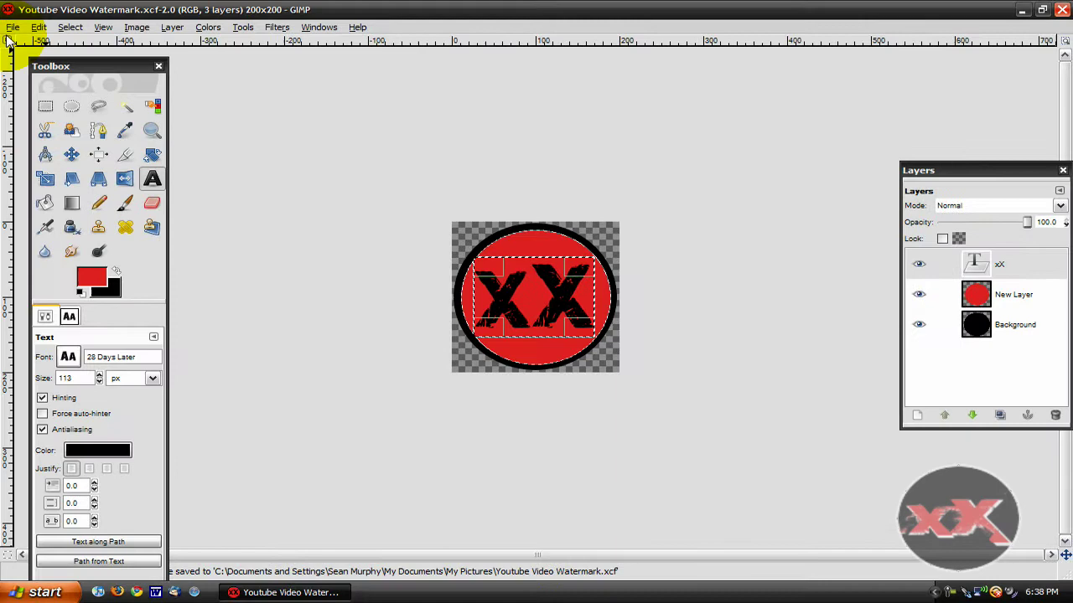
Step: Export 'Youtube Video Watermark.png' with visible layers merged at compression level 9
{"action": "left_click", "coordinate": [13, 28]}
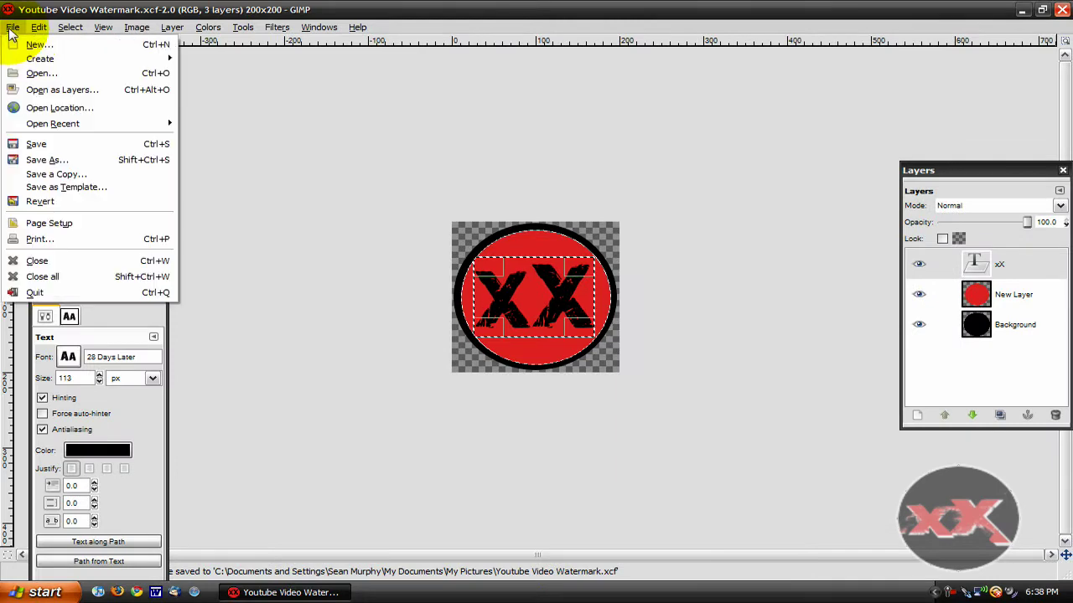
{"action": "left_click", "coordinate": [52, 160]}
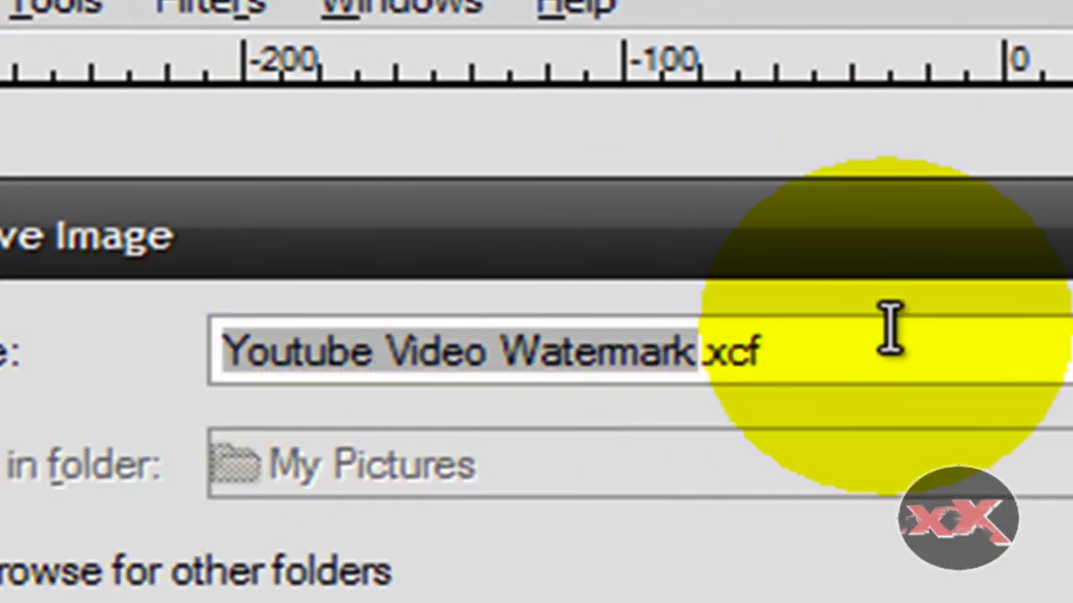
{"action": "left_click", "coordinate": [887, 356]}
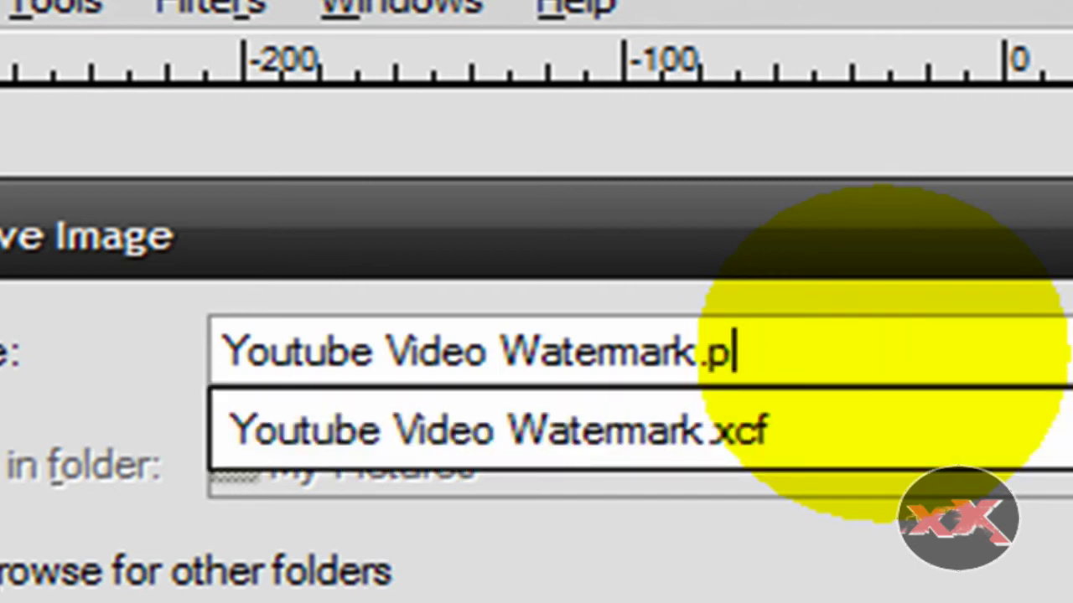
{"action": "type", "text": "ng"}
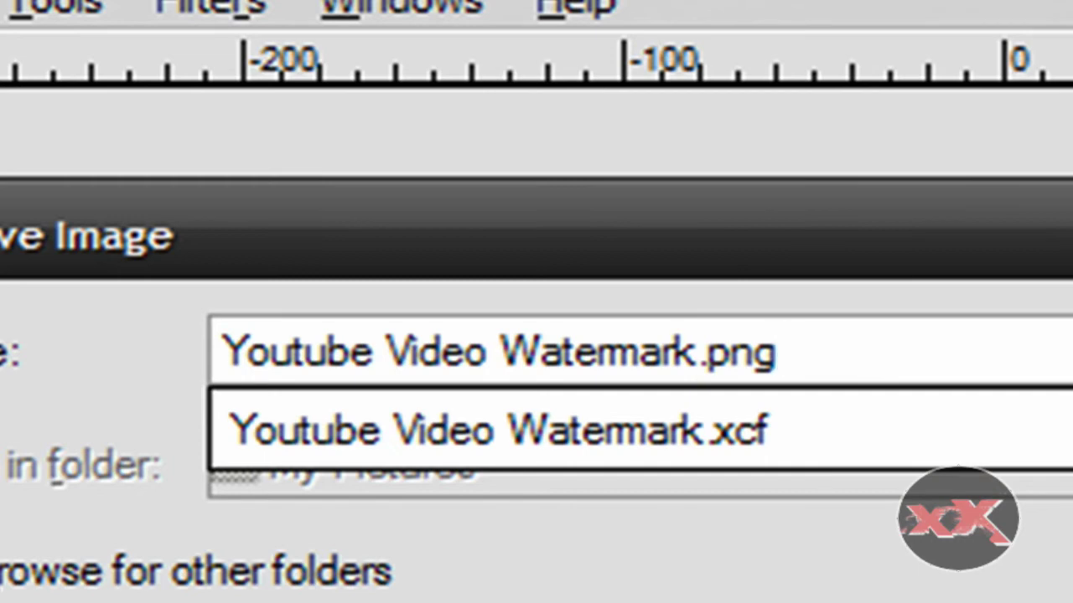
{"action": "key", "text": "Escape"}
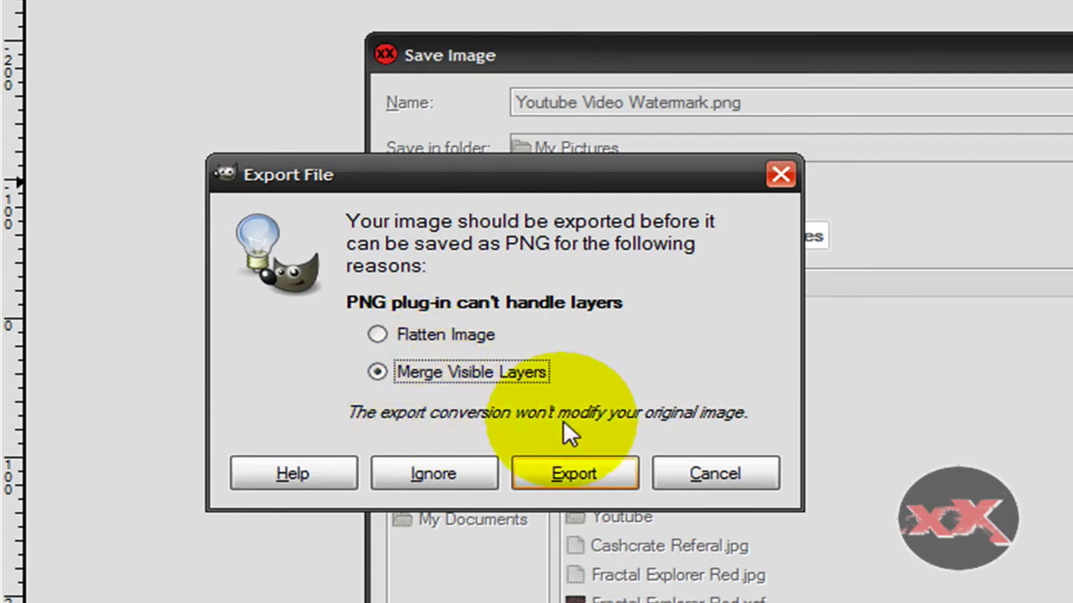
{"action": "left_click", "coordinate": [560, 474]}
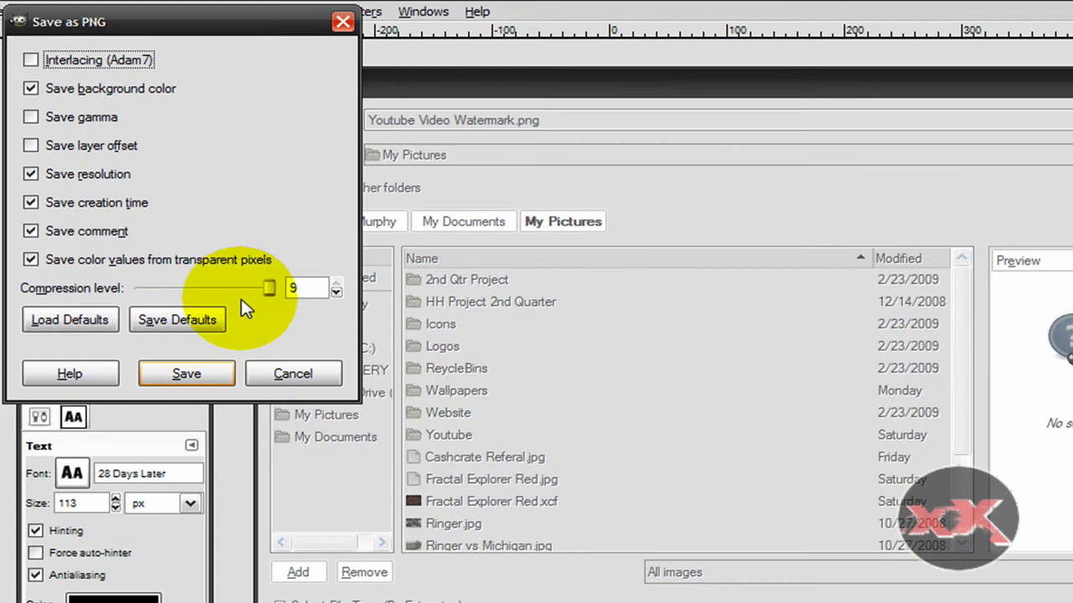
{"action": "left_click", "coordinate": [186, 374]}
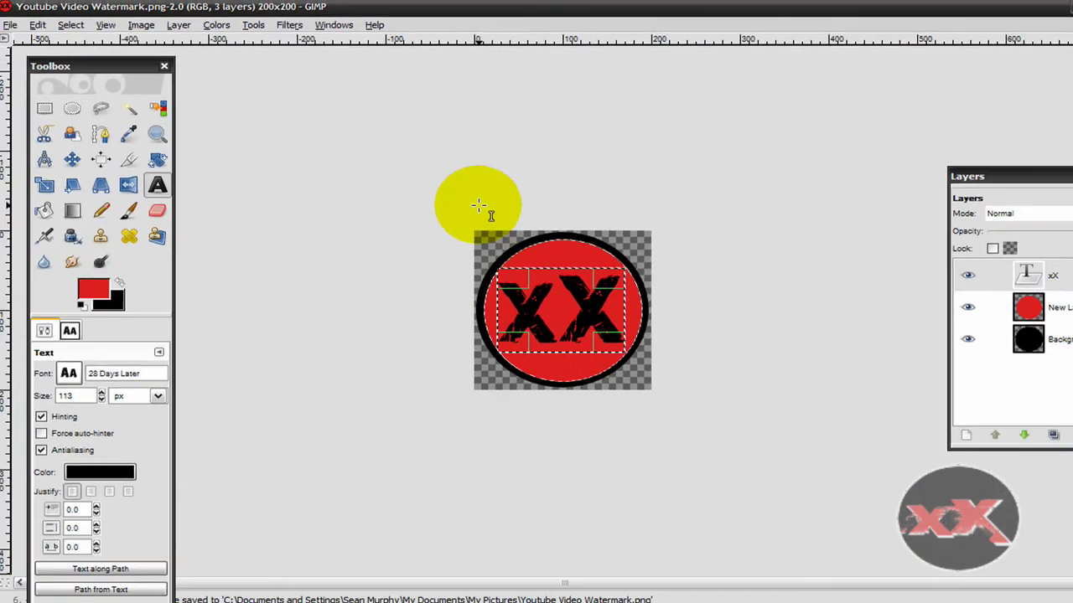